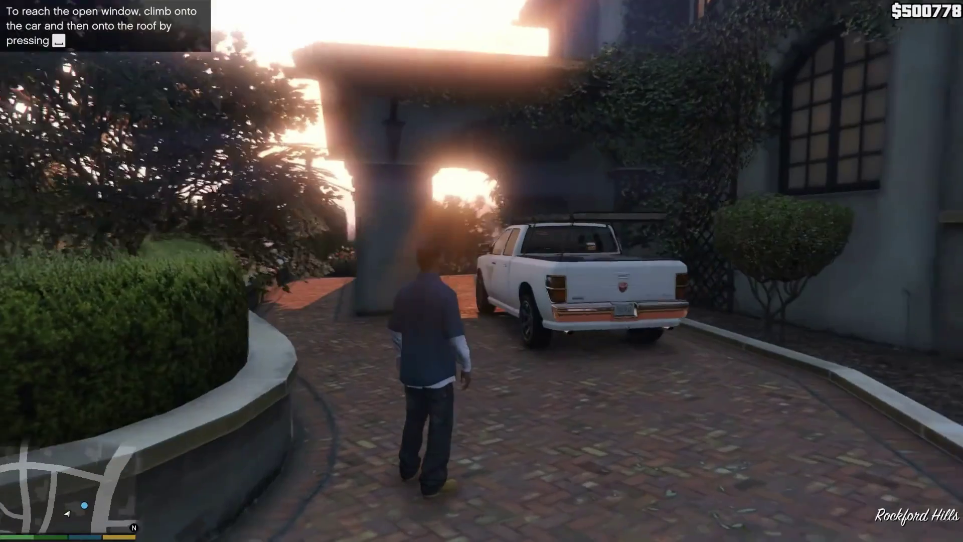
- Walk the character up the driveway and climb onto the pickup truck's rear bed
{"action": "key", "text": "w"}
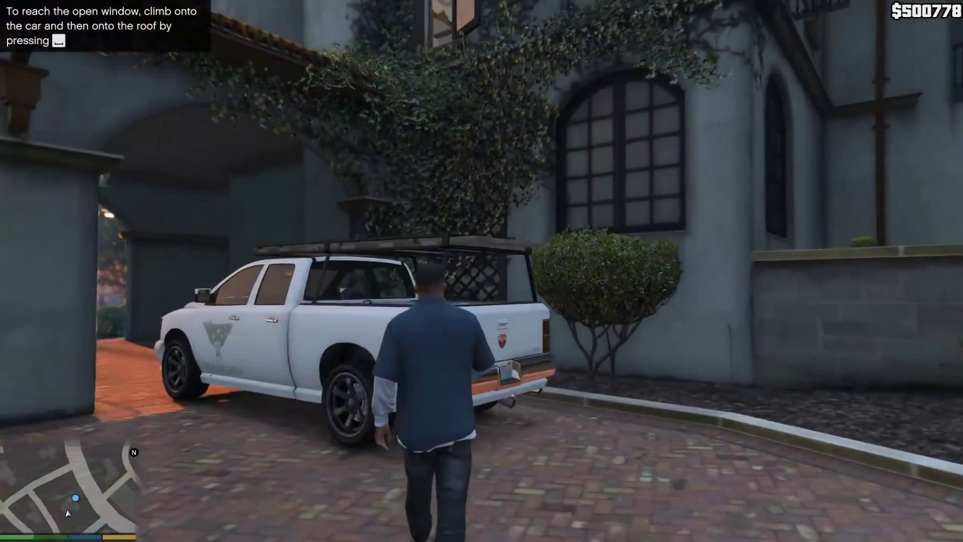
{"action": "key", "text": "w"}
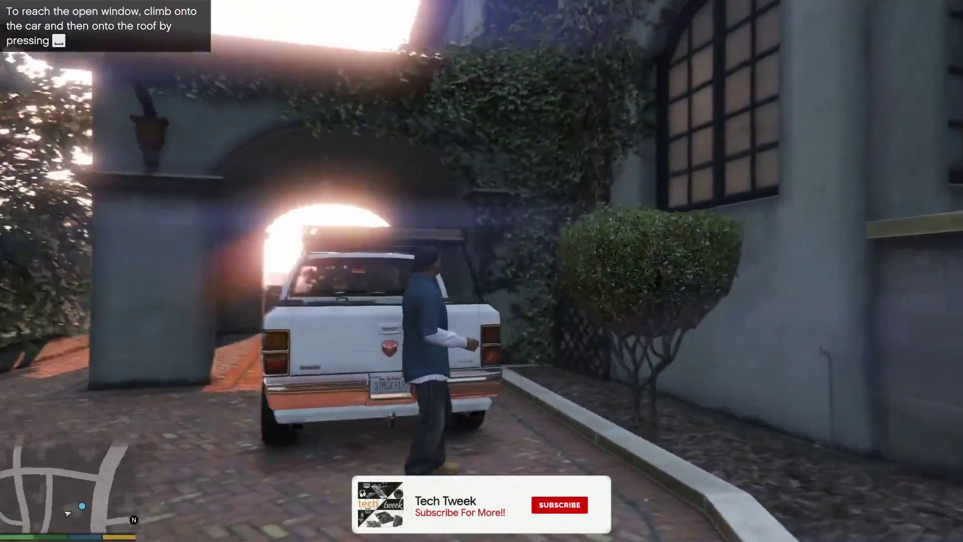
{"action": "key", "text": "space"}
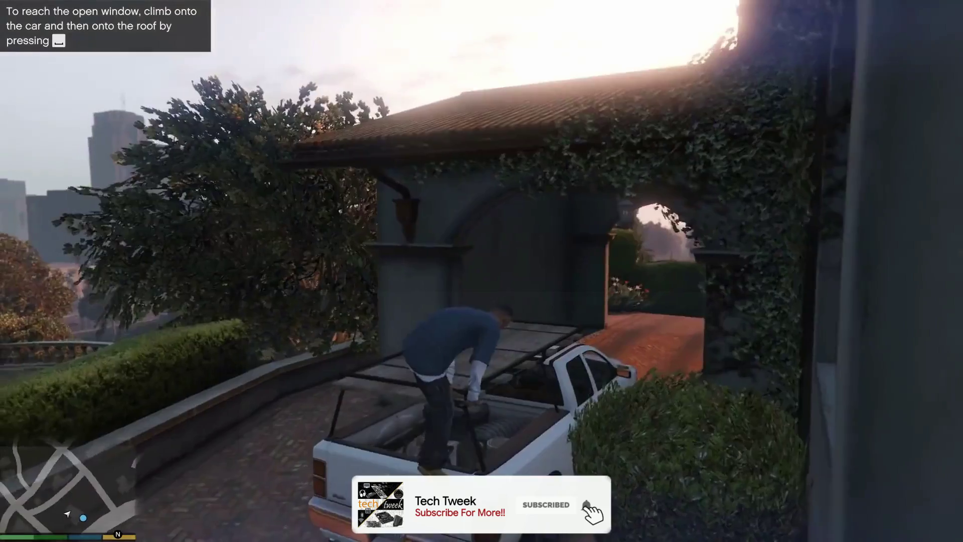
{"action": "key", "text": "w"}
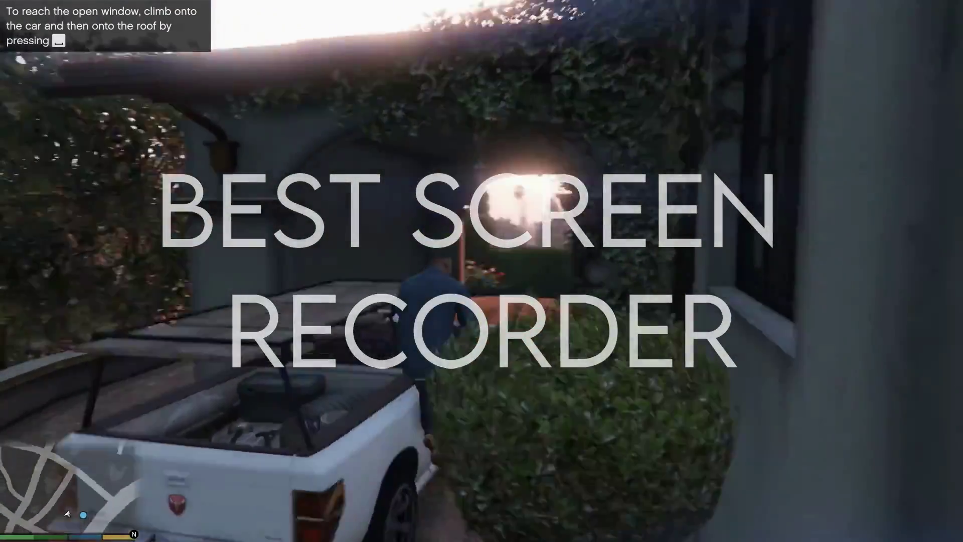
{"action": "key", "text": "w"}
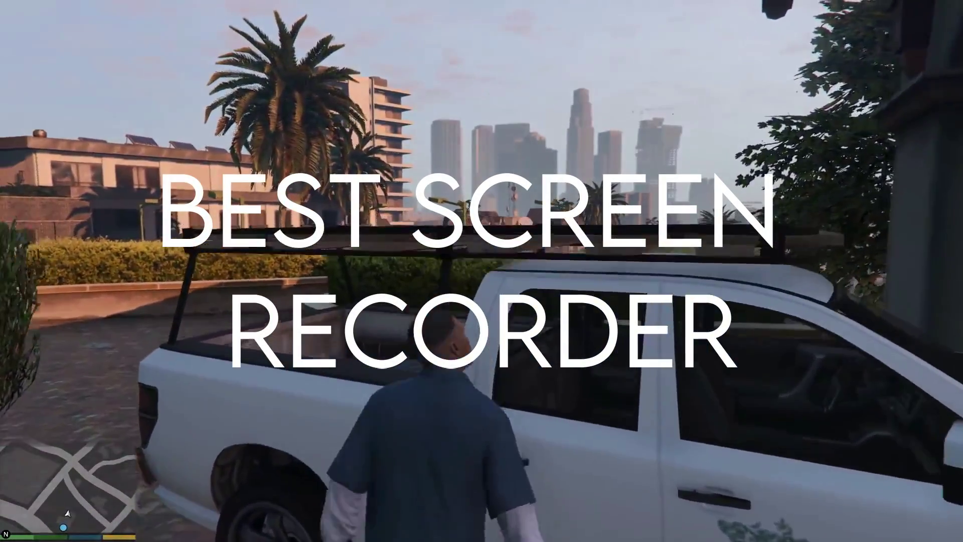
{"action": "key", "text": "space"}
- Stand on the truck's roof rack, then climb onto the tiled roof and walk along it
{"action": "key", "text": "w"}
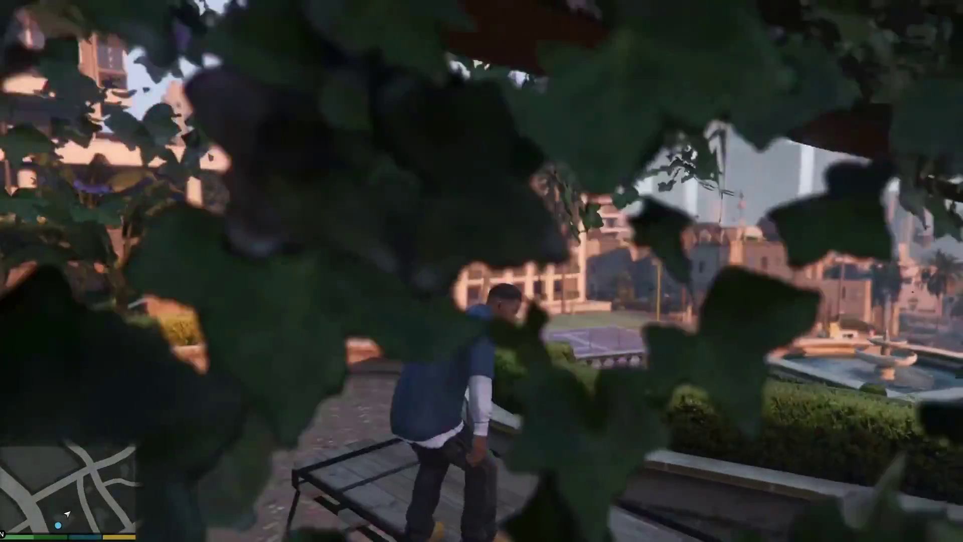
{"action": "key", "text": "w"}
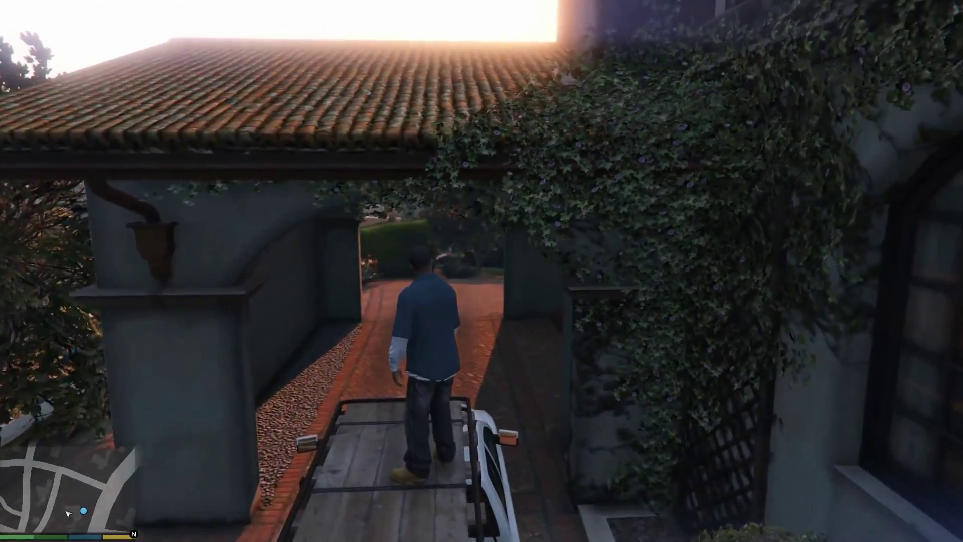
{"action": "key", "text": "w"}
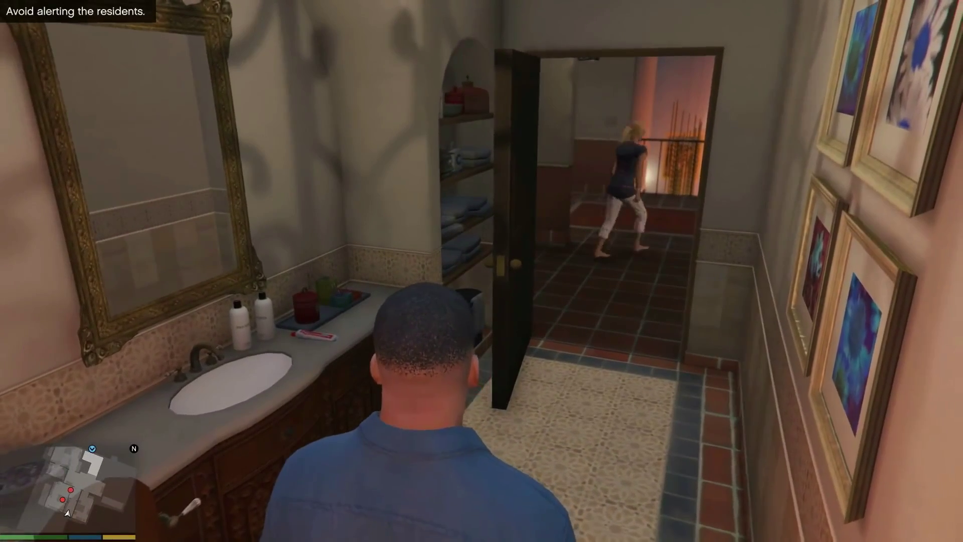
- Walk through the upstairs bathroom, out onto the landing, and left up to the bedroom door
{"action": "key", "text": "w"}
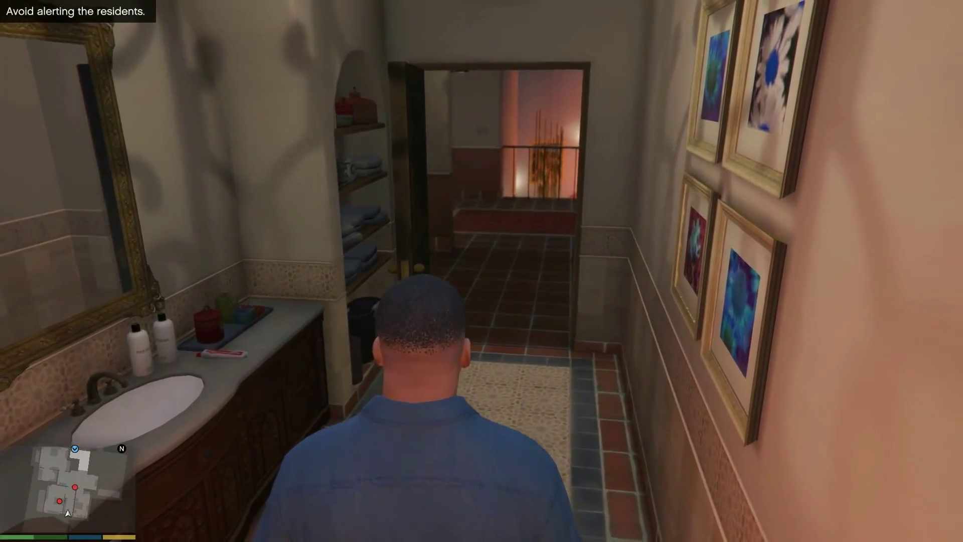
{"action": "key", "text": "w"}
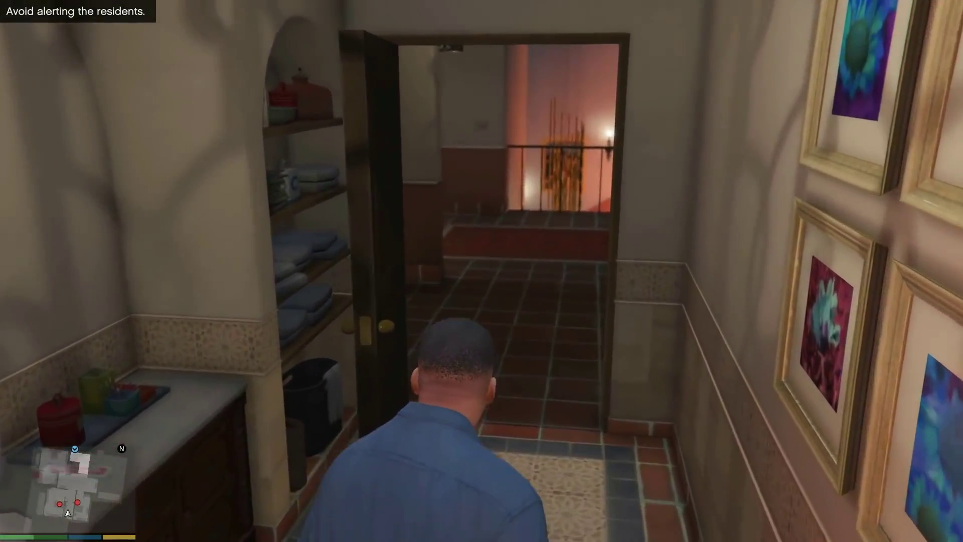
{"action": "key", "text": "w"}
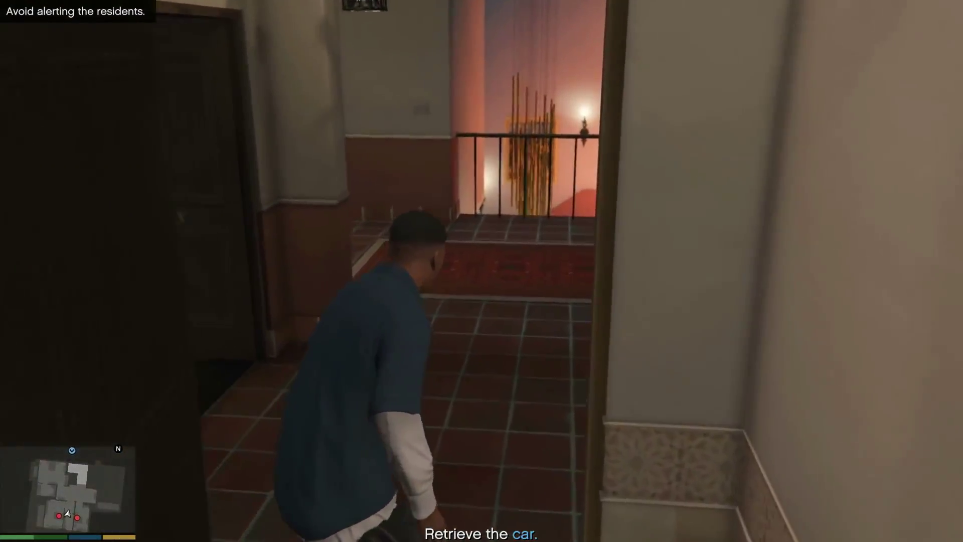
{"action": "key", "text": "w"}
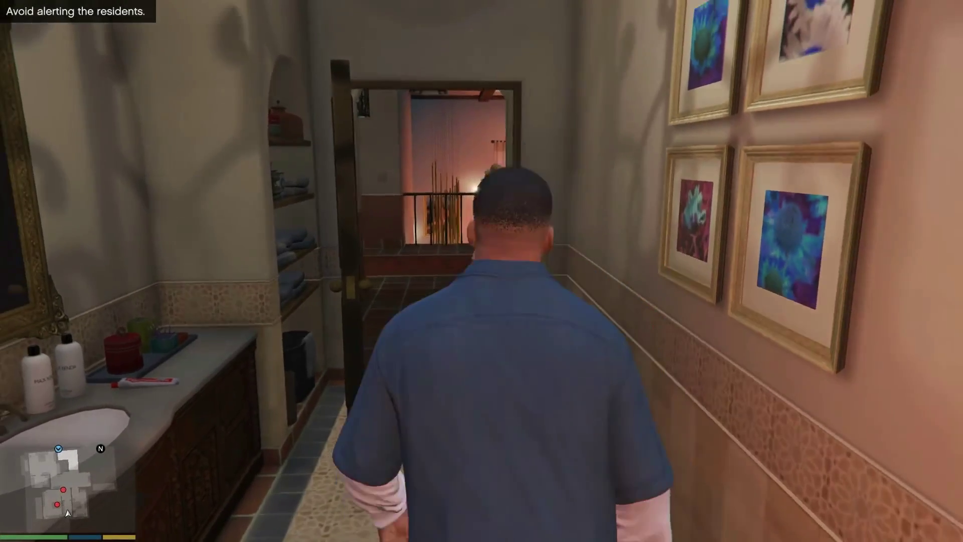
{"action": "key", "text": "w"}
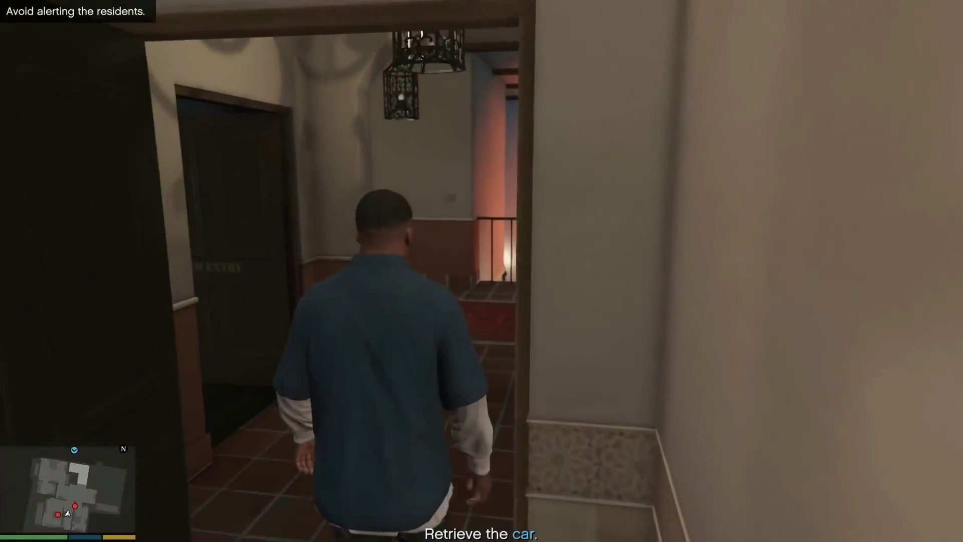
{"action": "key", "text": "w"}
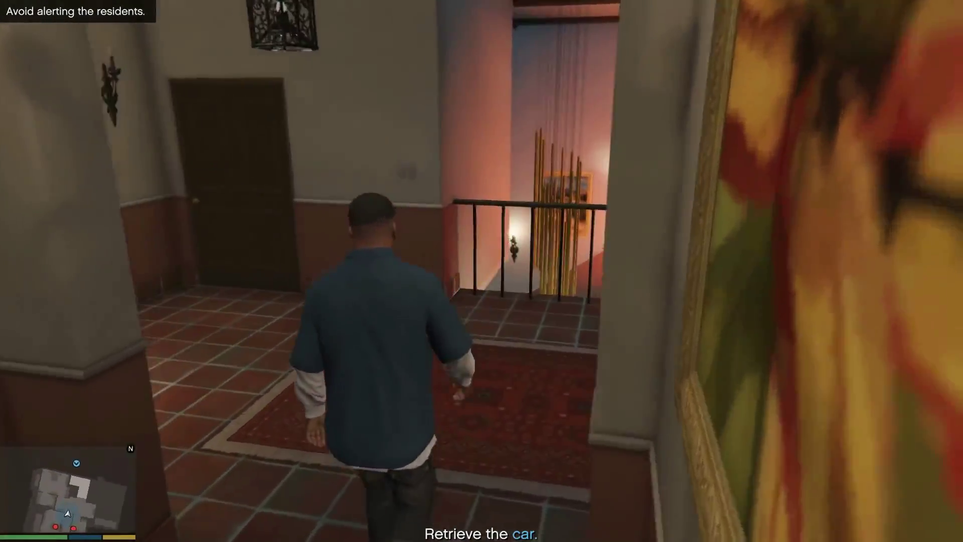
{"action": "key", "text": "w"}
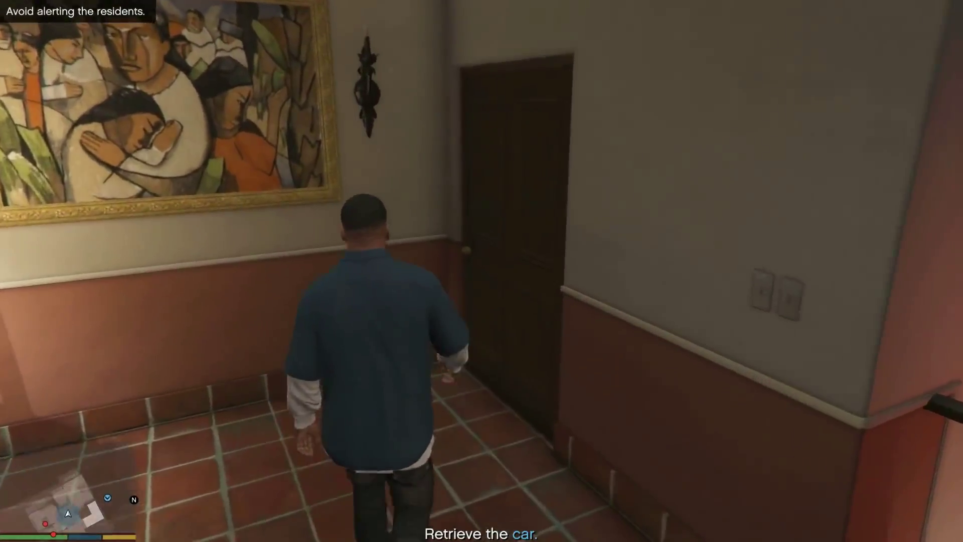
{"action": "key", "text": "w"}
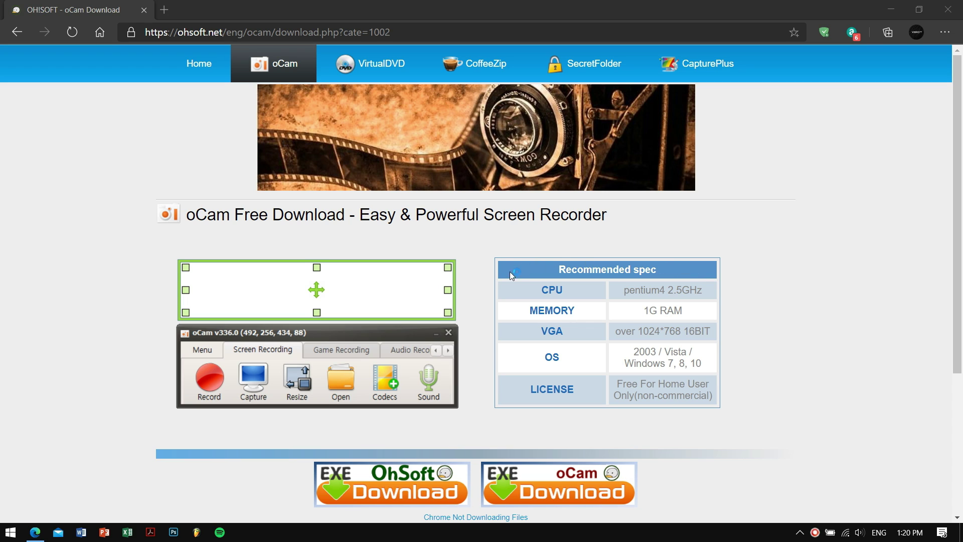
- Autoscroll through the oCam Free Download page to review its recommended specs
{"action": "middle_click", "coordinate": [750, 236]}
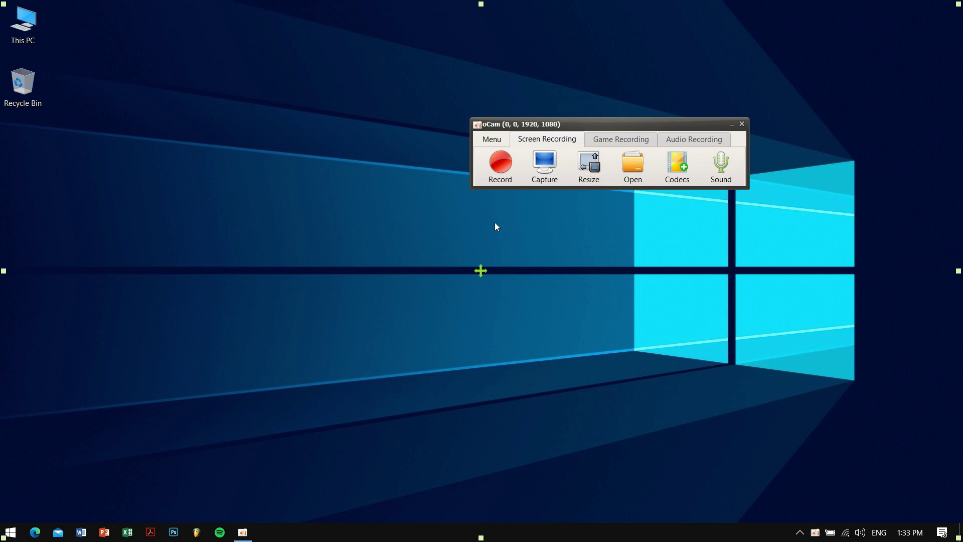
- Move the oCam window to the screen centre and review the Resize presets without choosing one
{"action": "left_click_drag", "start_coordinate": [604, 120], "coordinate": [446, 147]}
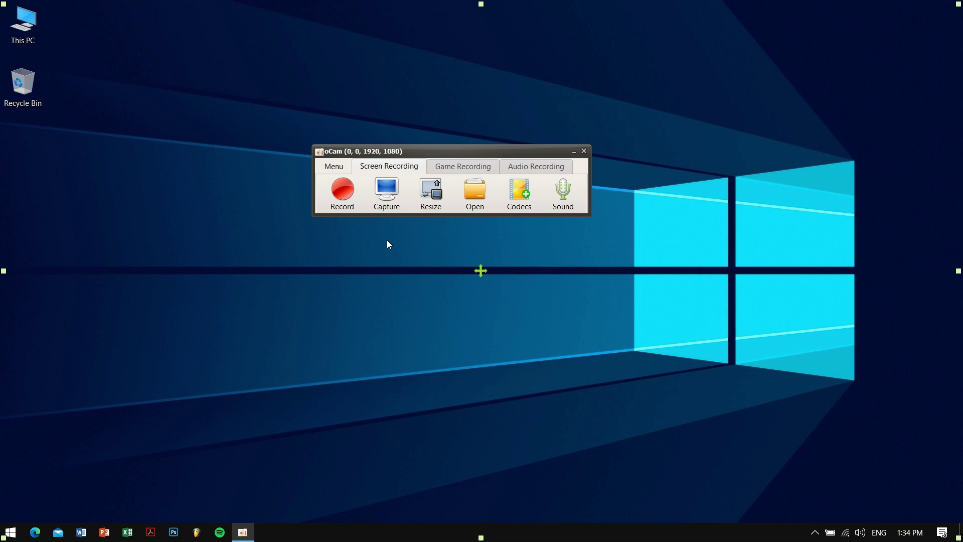
{"action": "left_click", "coordinate": [436, 200]}
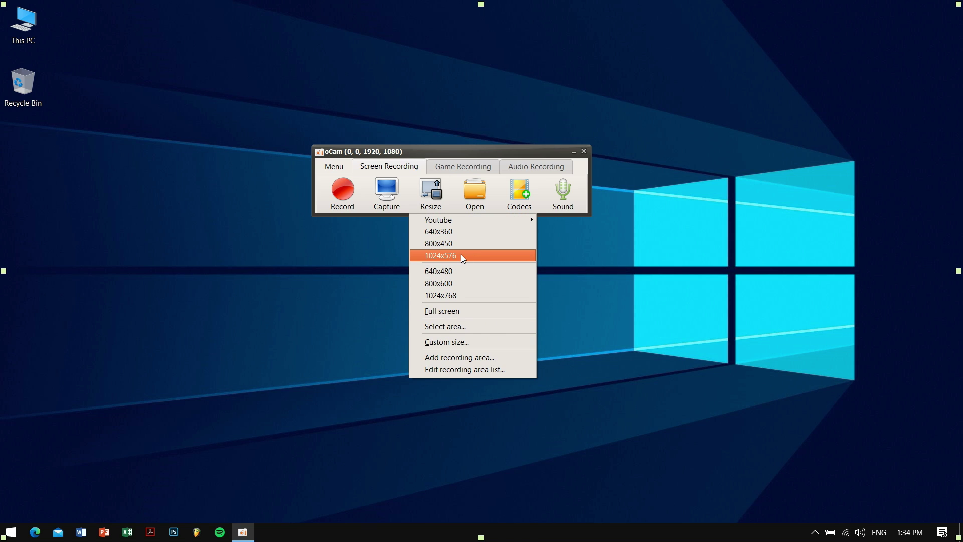
{"action": "left_click", "coordinate": [464, 150]}
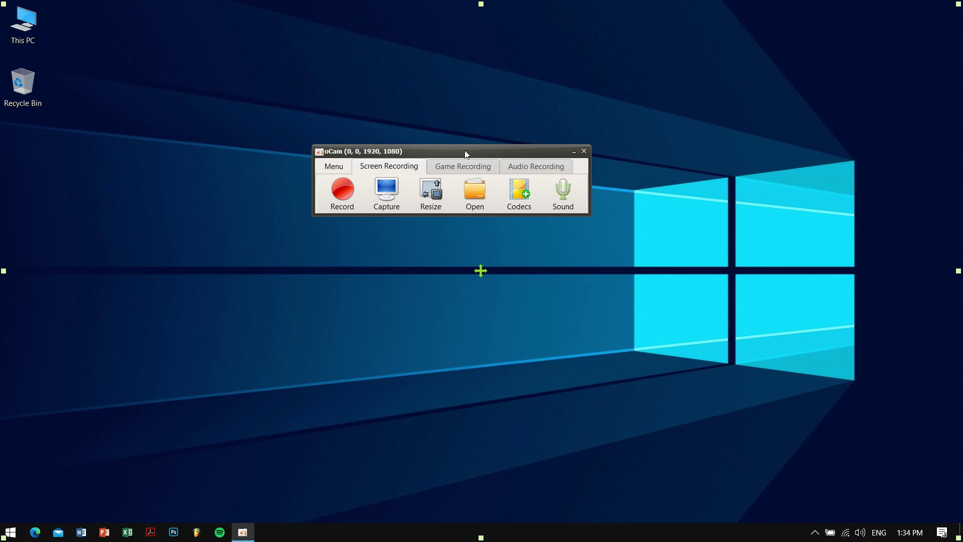
- Open the recordings folder, select then deselect the saved MP4 file, and close File Explorer
{"action": "left_click", "coordinate": [476, 190]}
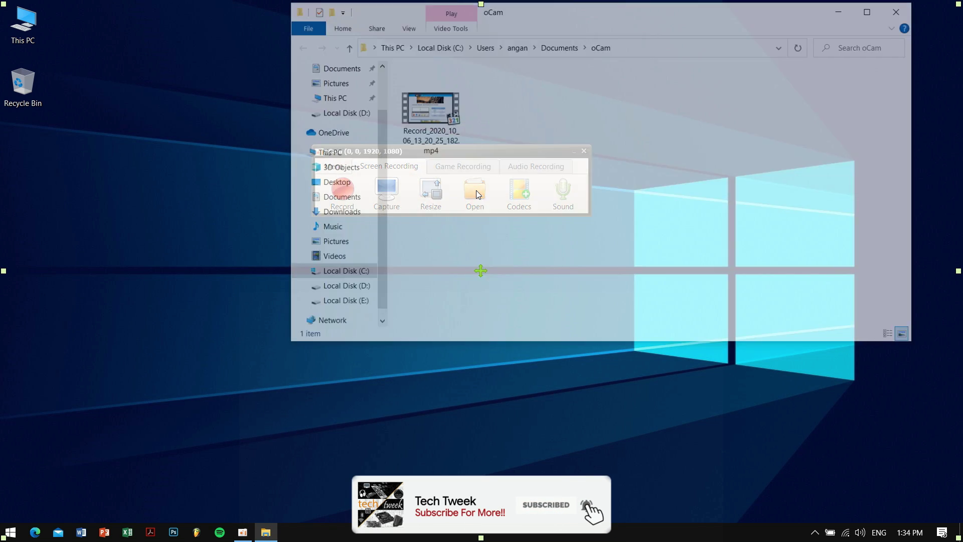
{"action": "left_click_drag", "start_coordinate": [426, 182], "coordinate": [465, 133]}
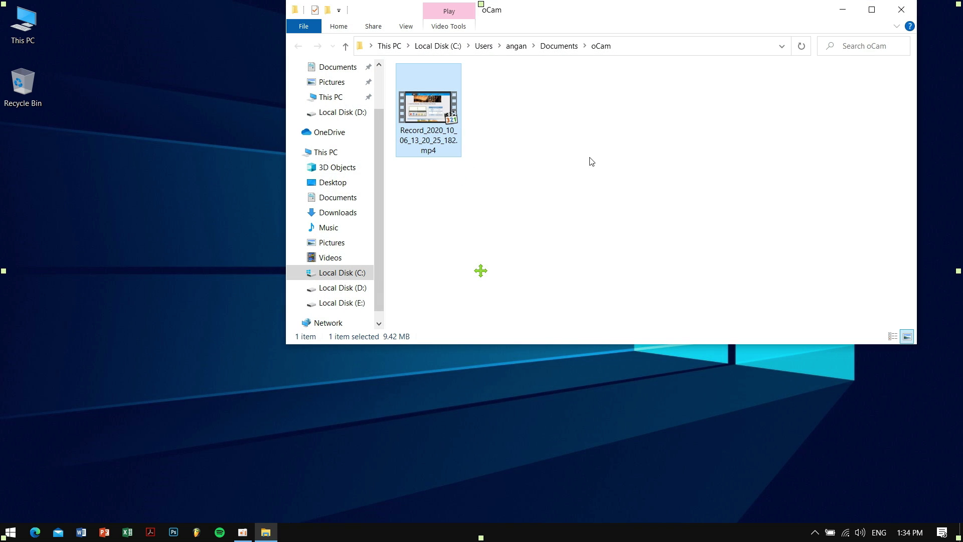
{"action": "left_click", "coordinate": [591, 159]}
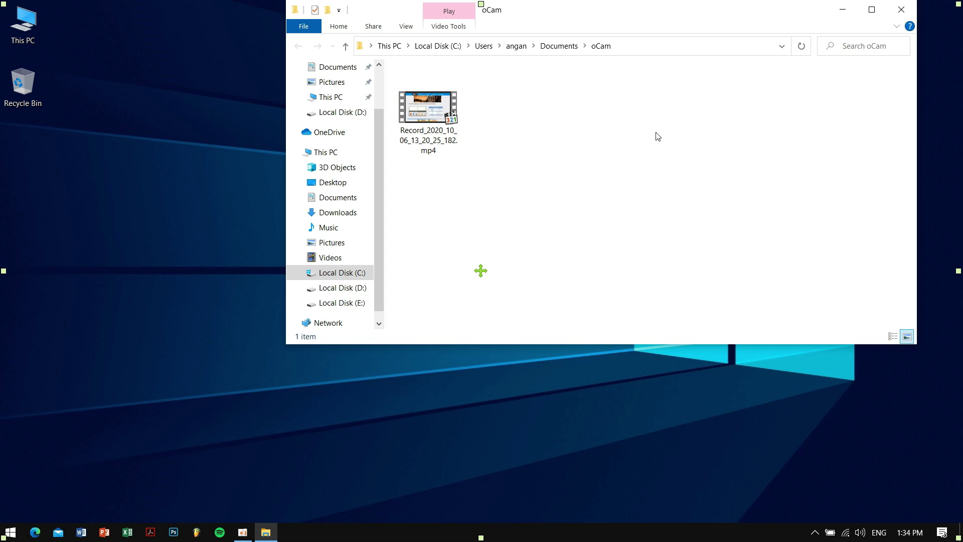
{"action": "left_click", "coordinate": [901, 16]}
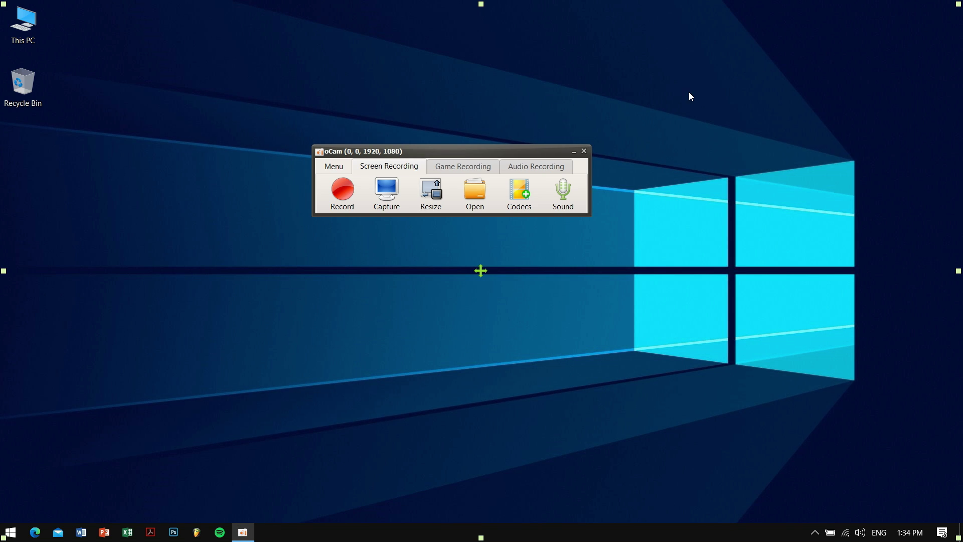
{"action": "left_click_drag", "start_coordinate": [491, 152], "coordinate": [539, 161]}
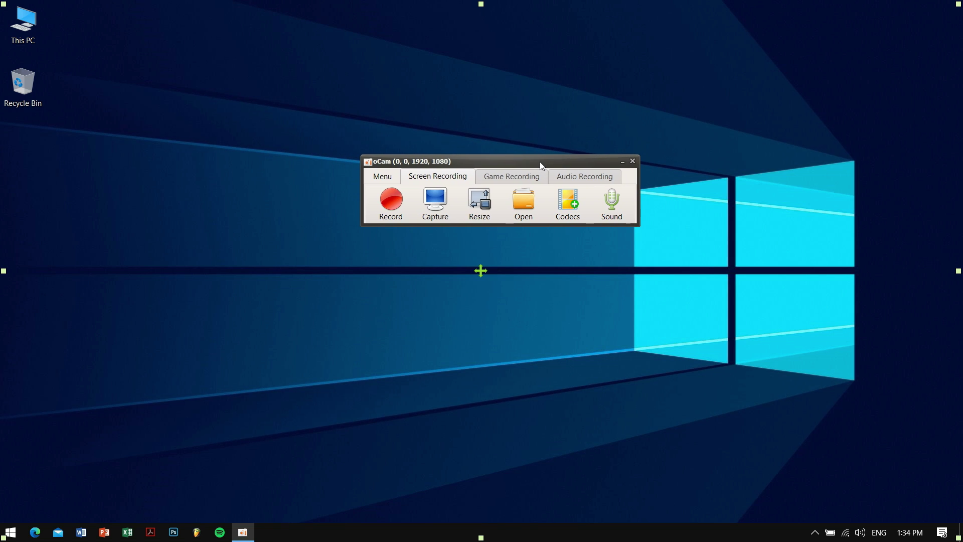
{"action": "left_click", "coordinate": [568, 198]}
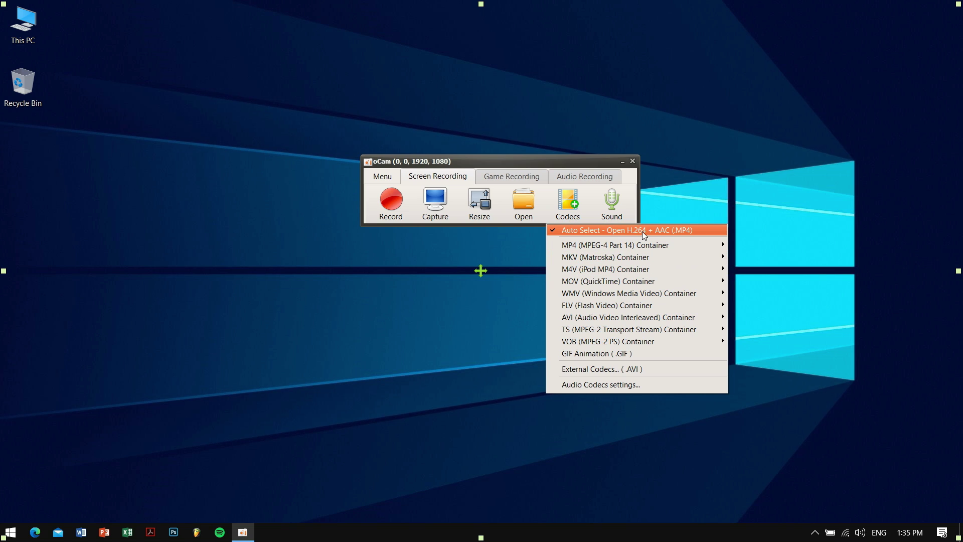
{"action": "left_click", "coordinate": [580, 161]}
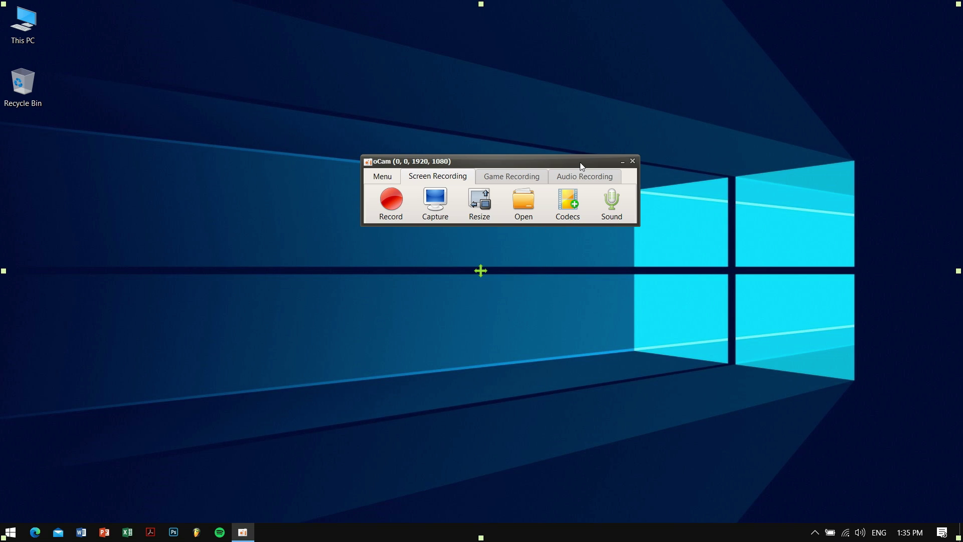
{"action": "left_click", "coordinate": [626, 210]}
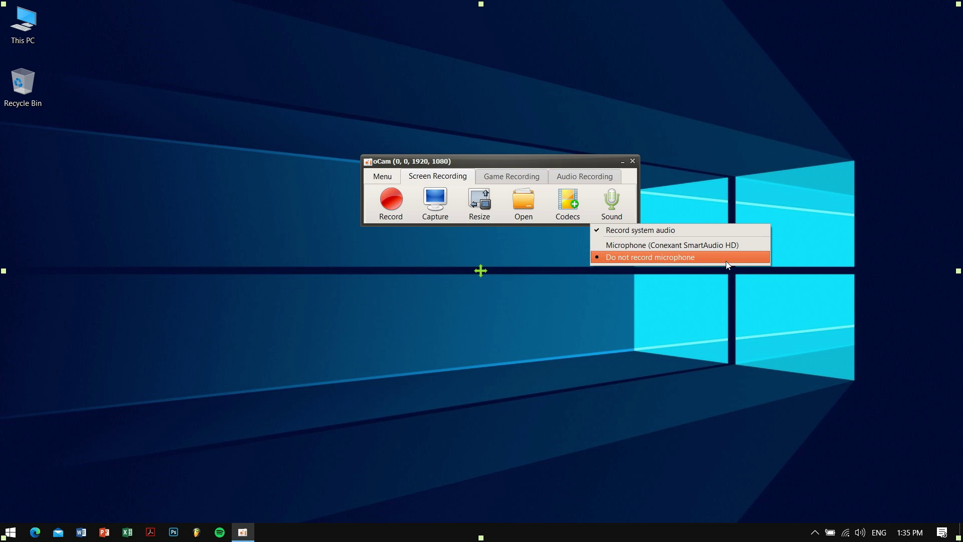
{"action": "left_click", "coordinate": [588, 161]}
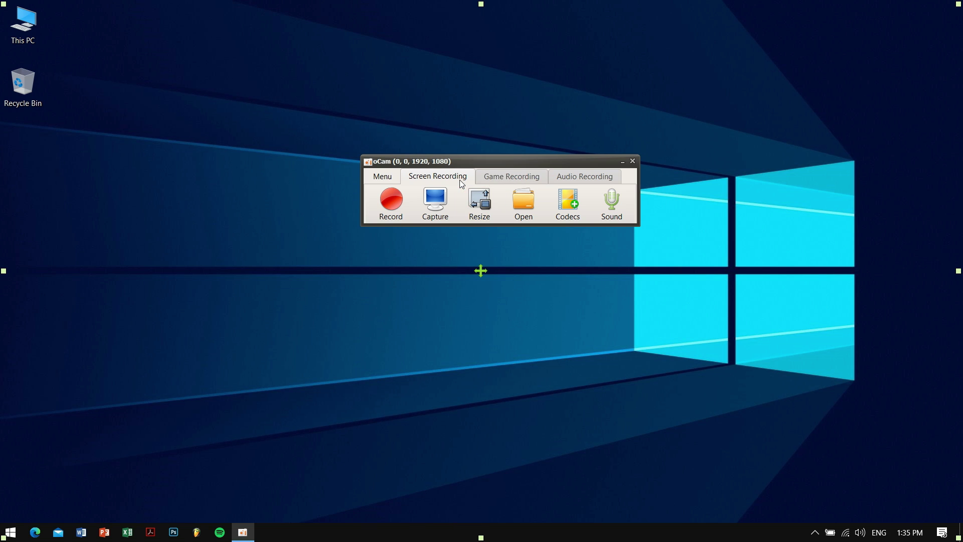
{"action": "left_click", "coordinate": [501, 179]}
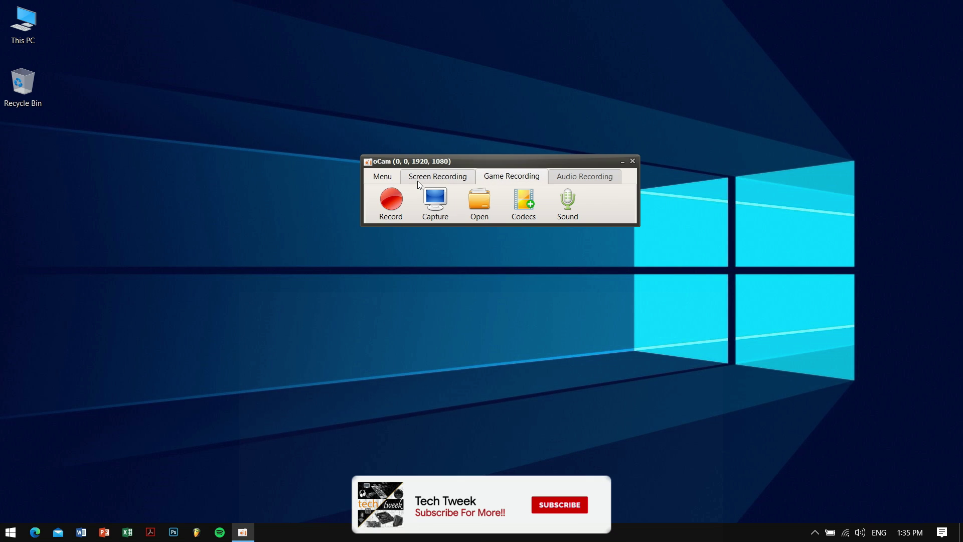
{"action": "left_click", "coordinate": [466, 178]}
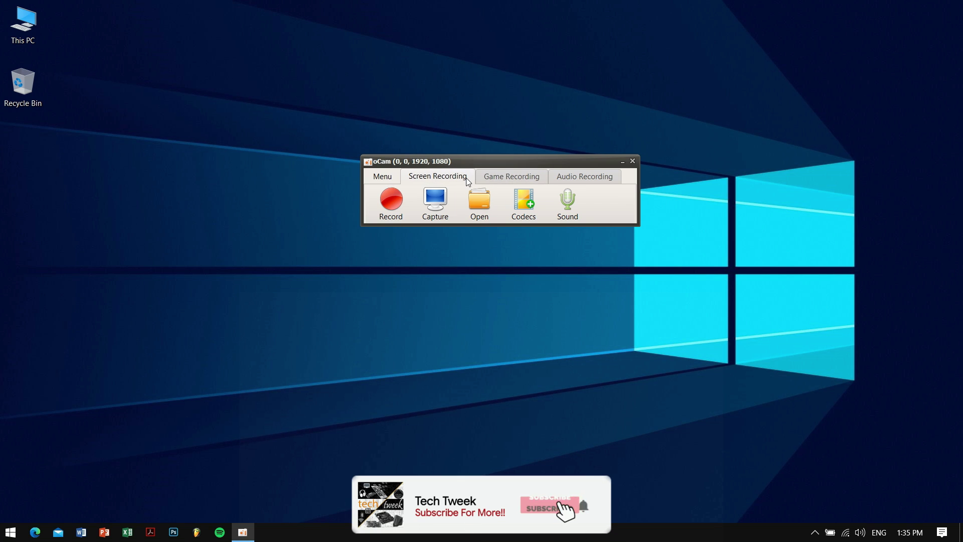
{"action": "left_click", "coordinate": [377, 182]}
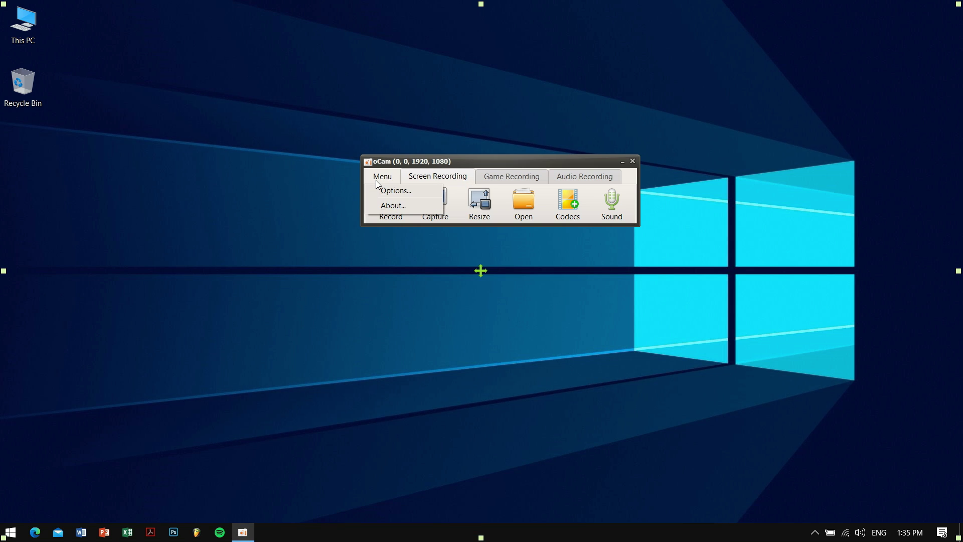
{"action": "left_click", "coordinate": [391, 191]}
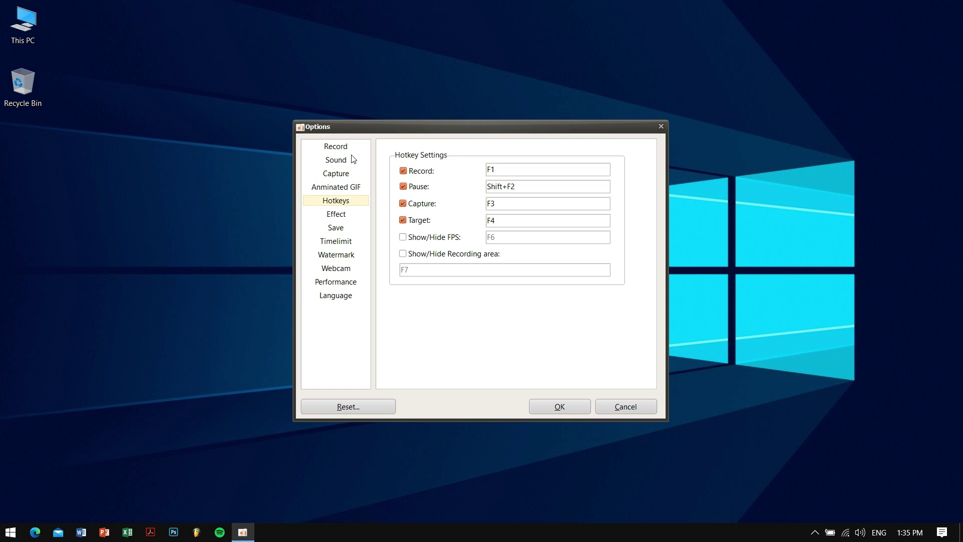
{"action": "left_click", "coordinate": [346, 148]}
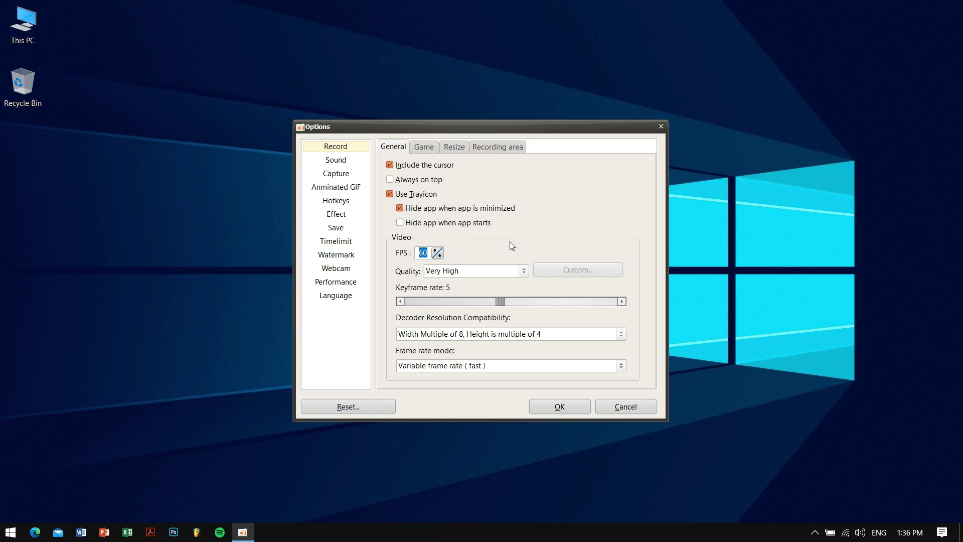
{"action": "left_click", "coordinate": [427, 256]}
{"action": "left_click", "coordinate": [481, 272]}
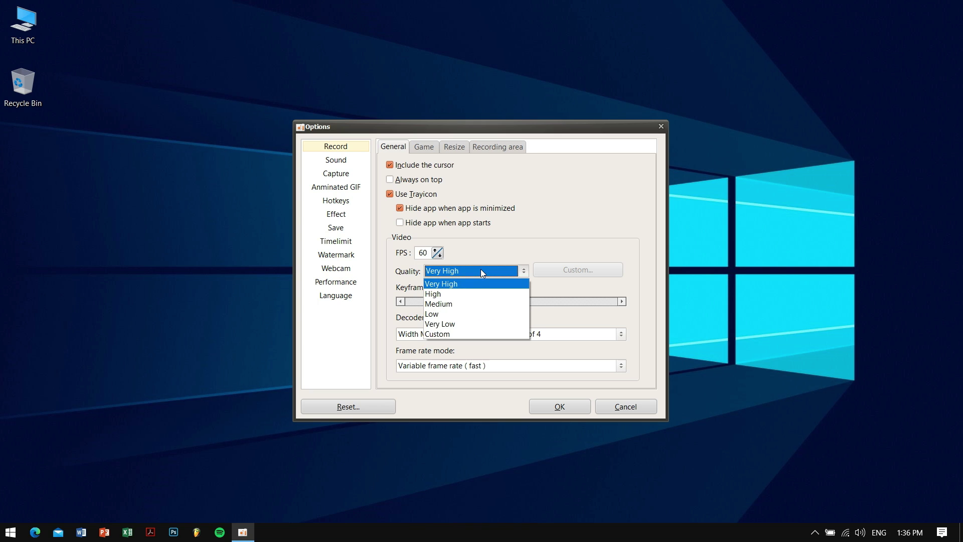
{"action": "left_click", "coordinate": [499, 257]}
{"action": "left_click", "coordinate": [535, 253]}
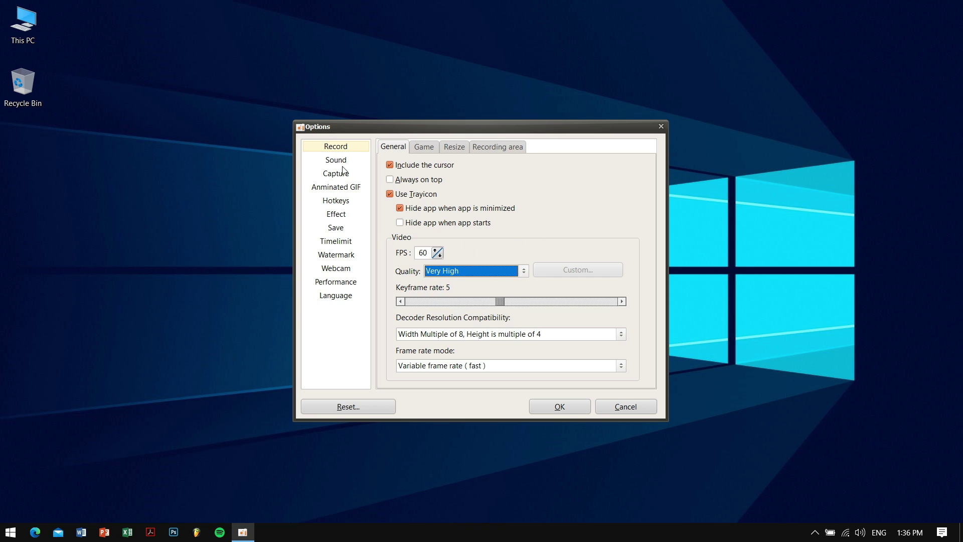
{"action": "left_click", "coordinate": [341, 246]}
{"action": "left_click", "coordinate": [343, 255]}
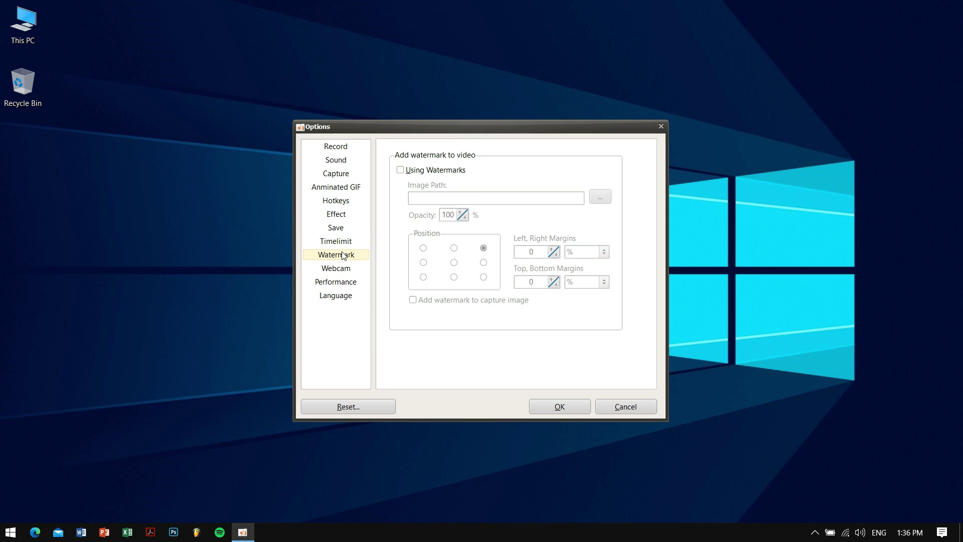
{"action": "left_click", "coordinate": [348, 161]}
{"action": "left_click", "coordinate": [340, 149]}
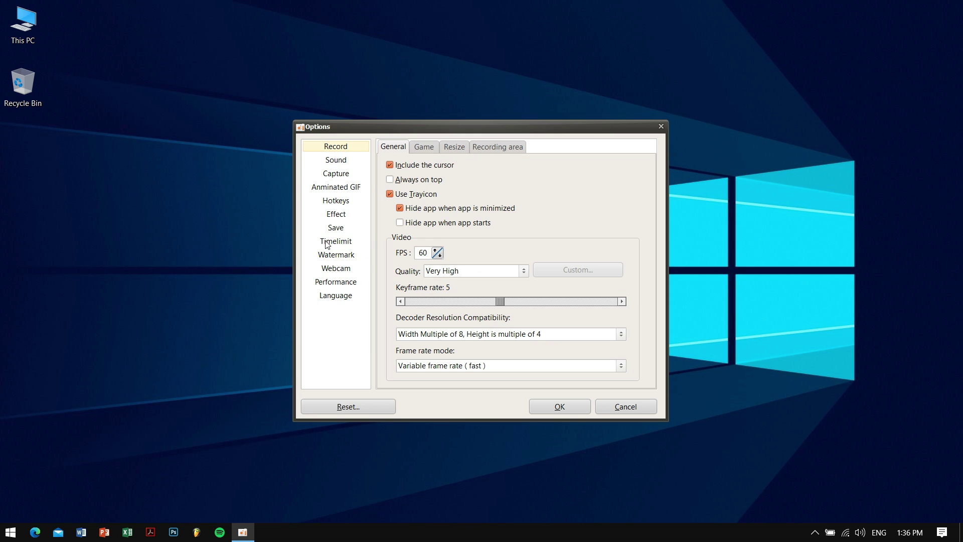
- Cancel the Options dialog, move oCam right, and toggle Audio Recording back to Screen Recording
{"action": "left_click", "coordinate": [624, 407]}
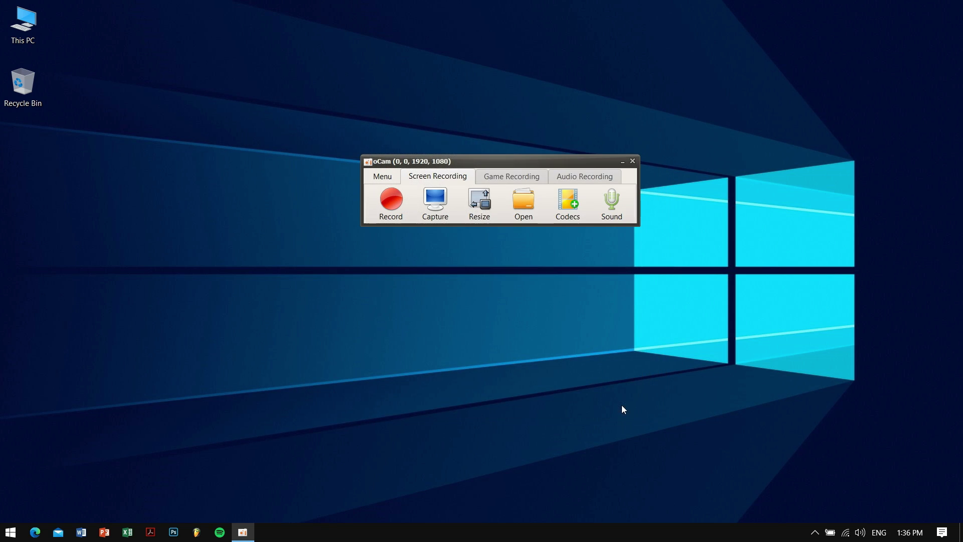
{"action": "left_click_drag", "start_coordinate": [573, 158], "coordinate": [720, 194]}
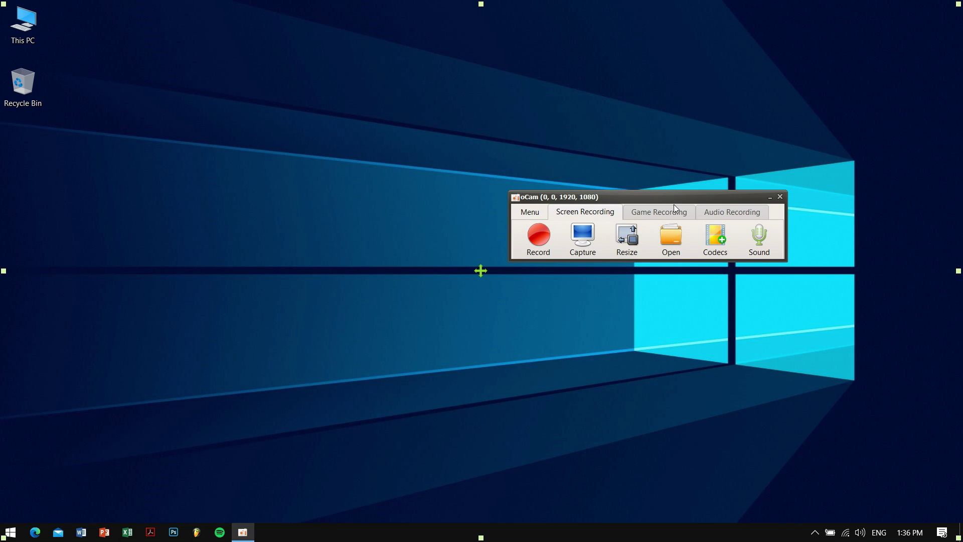
{"action": "left_click", "coordinate": [724, 216]}
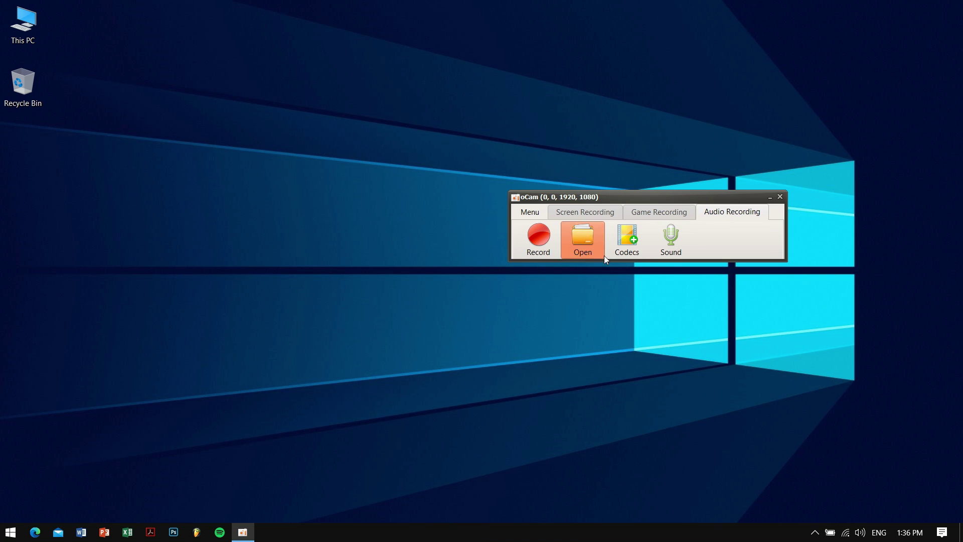
{"action": "left_click", "coordinate": [532, 212]}
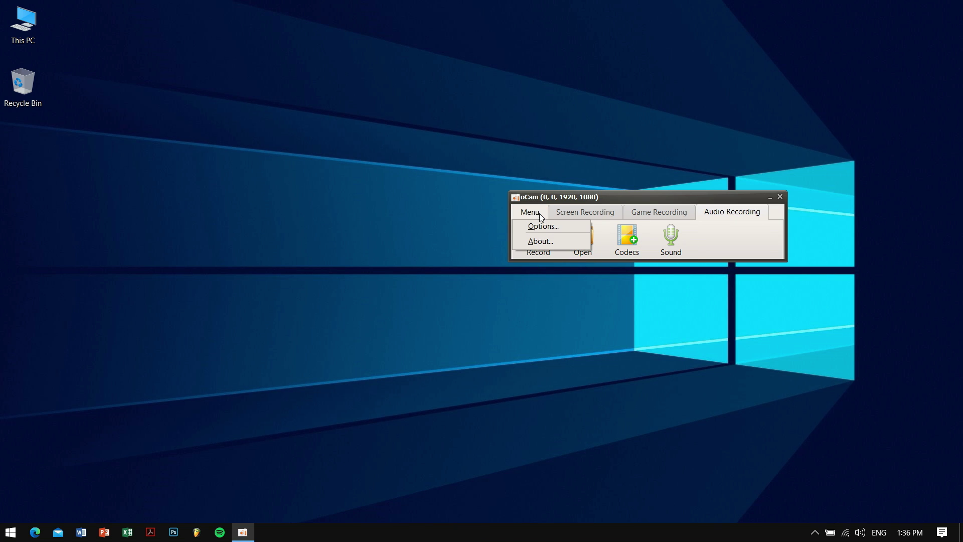
{"action": "left_click", "coordinate": [574, 213]}
- Open Menu > Options and show the Performance settings page
{"action": "left_click", "coordinate": [530, 212]}
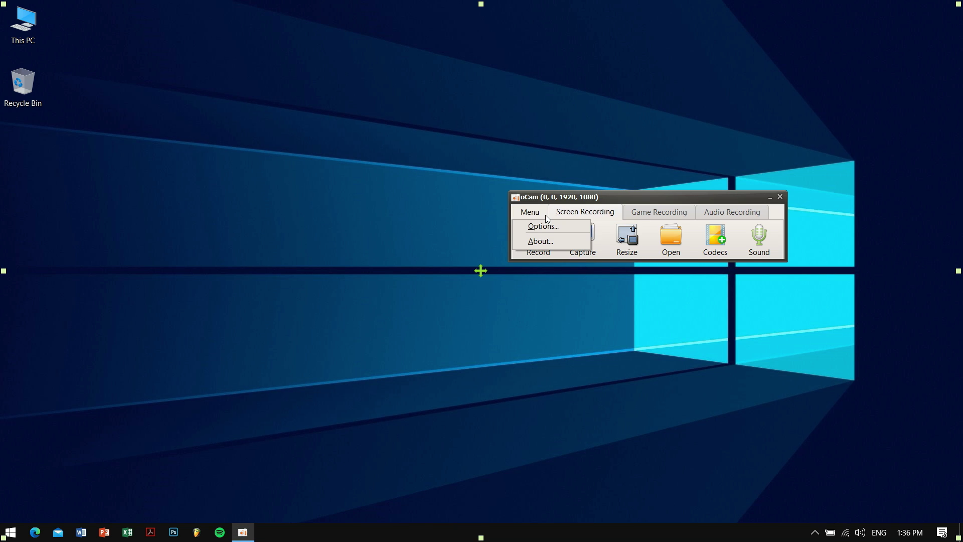
{"action": "left_click", "coordinate": [546, 229]}
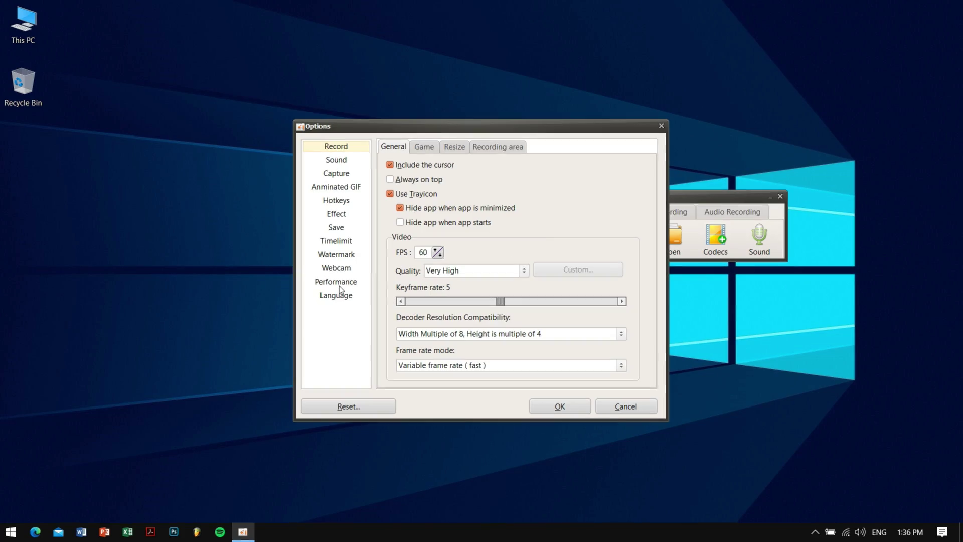
{"action": "left_click", "coordinate": [336, 282]}
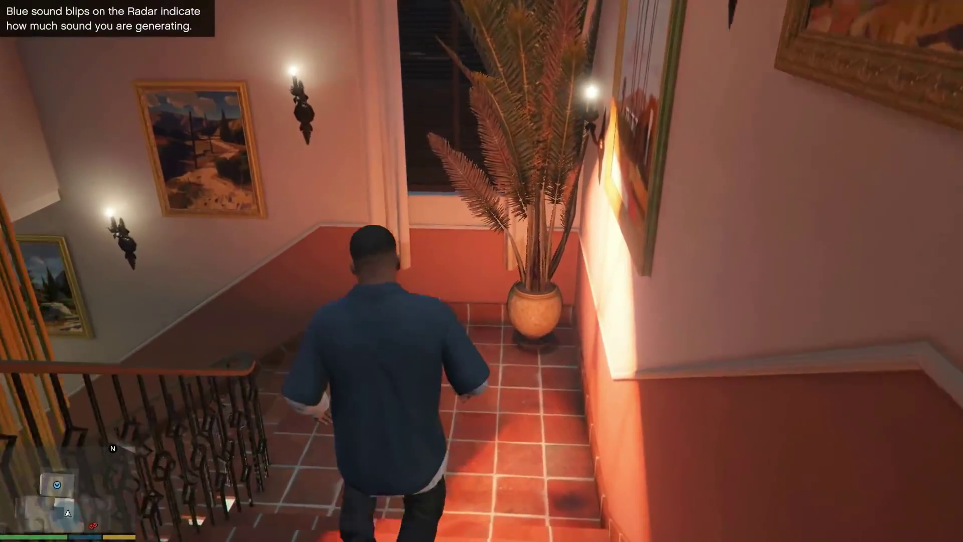